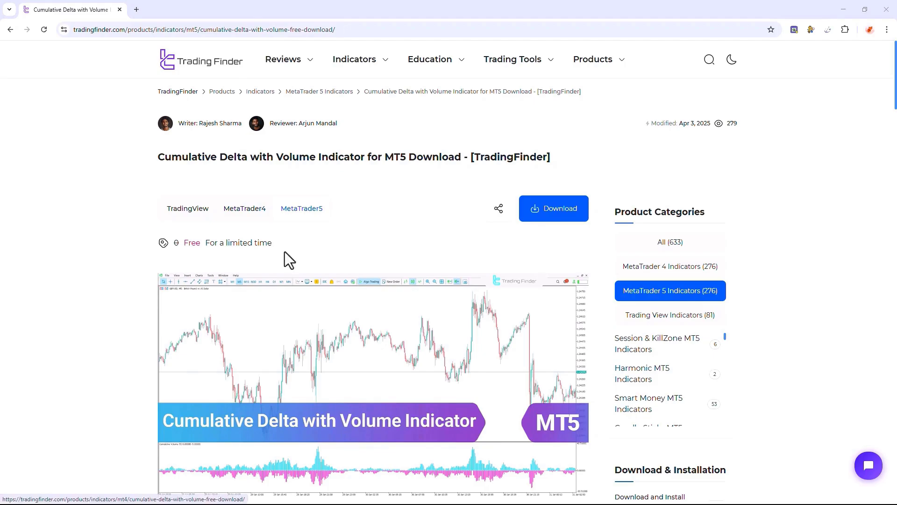
Scroll down the TradingFinder Cumulative Delta with Volume download page and back up to the top
{"action": "scroll", "coordinate": [368, 216], "scroll_direction": "down", "scroll_amount": 4}
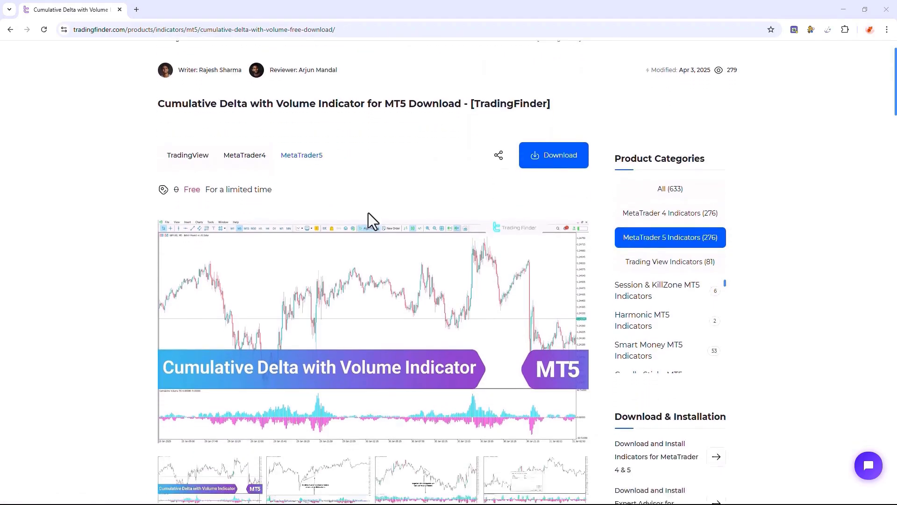
{"action": "scroll", "coordinate": [368, 213], "scroll_direction": "down", "scroll_amount": 6}
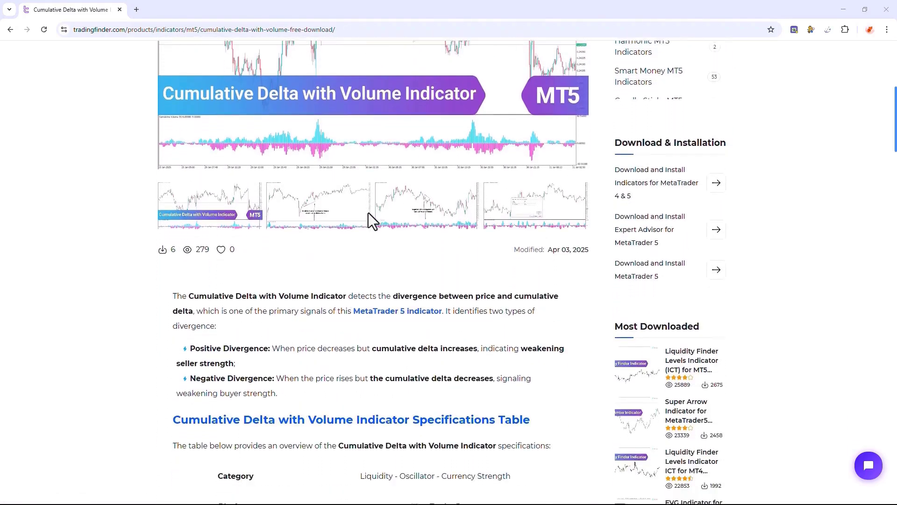
{"action": "scroll", "coordinate": [369, 212], "scroll_direction": "down", "scroll_amount": 2}
{"action": "scroll", "coordinate": [368, 212], "scroll_direction": "up", "scroll_amount": 3}
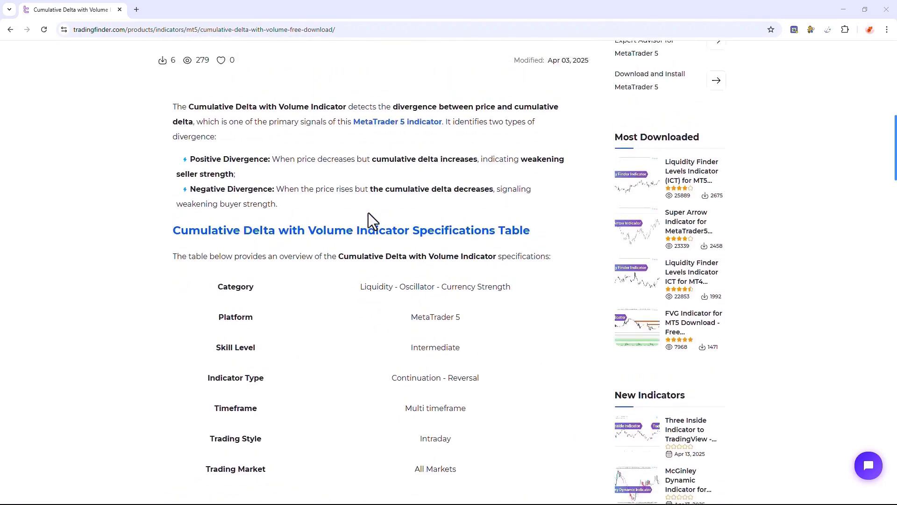
{"action": "scroll", "coordinate": [369, 213], "scroll_direction": "up", "scroll_amount": 5}
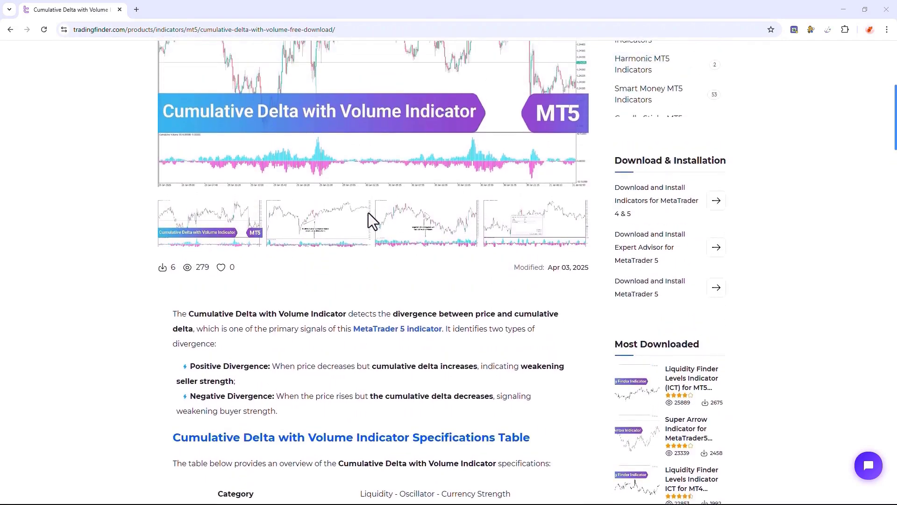
{"action": "scroll", "coordinate": [369, 212], "scroll_direction": "up", "scroll_amount": 4}
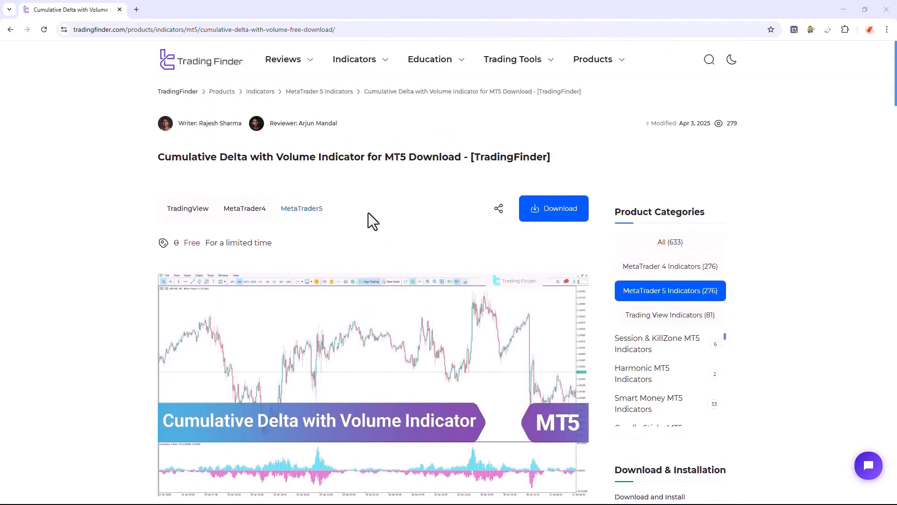
In MetaTrader 5, drop 'CumulativeDelta with Volume MT5 - By TFlab' onto the USDCAD M15 chart with default settings
{"action": "key", "text": "alt+Tab"}
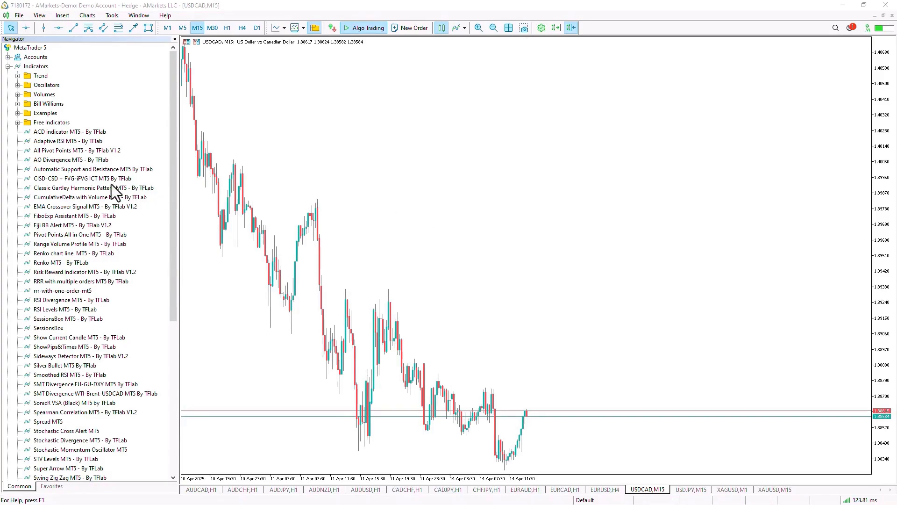
{"action": "left_click_drag", "start_coordinate": [65, 202], "coordinate": [416, 213]}
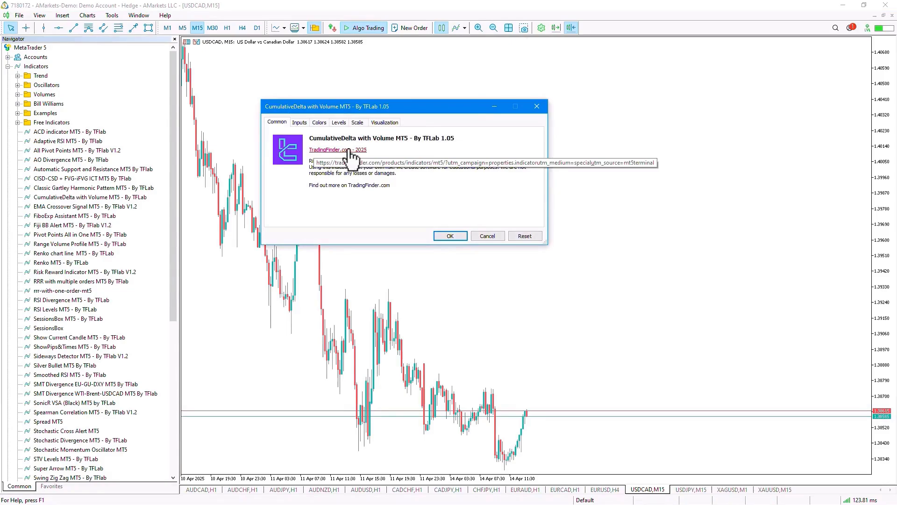
{"action": "left_click", "coordinate": [447, 236]}
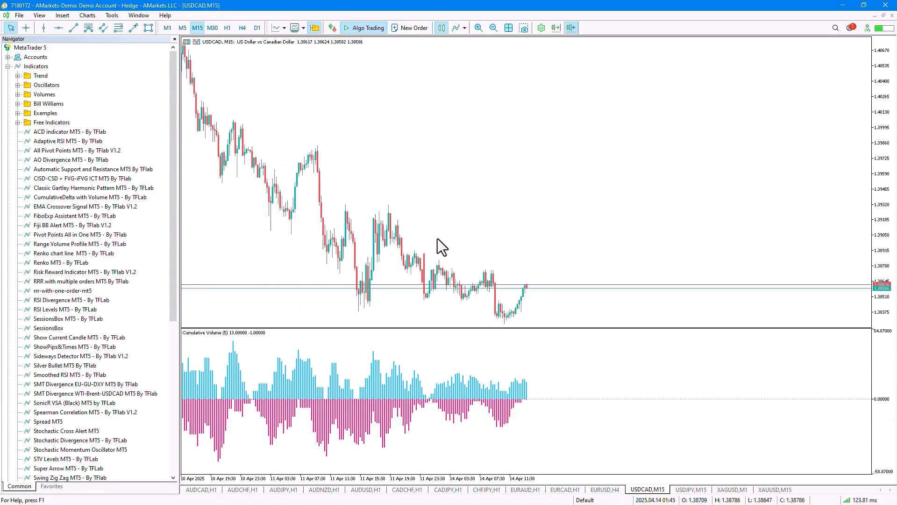
{"action": "scroll", "coordinate": [442, 232], "scroll_direction": "up", "scroll_amount": 10}
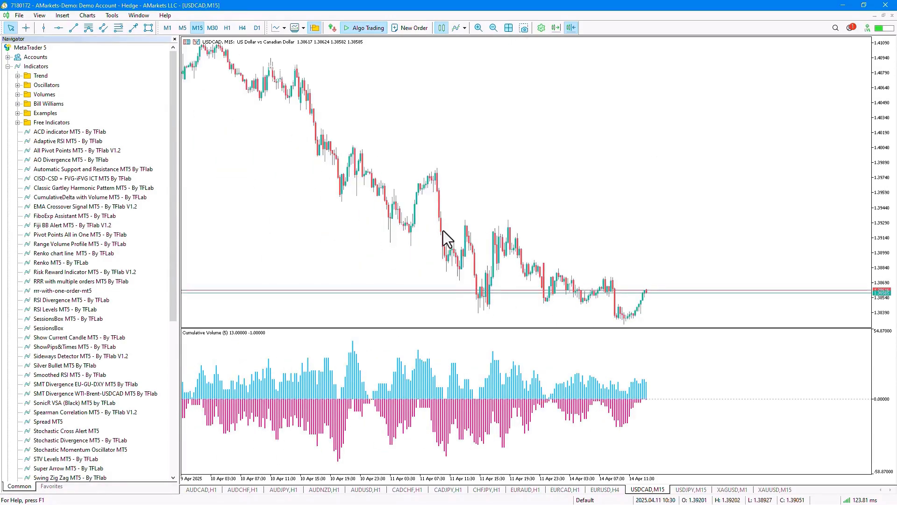
{"action": "scroll", "coordinate": [443, 231], "scroll_direction": "up", "scroll_amount": 15}
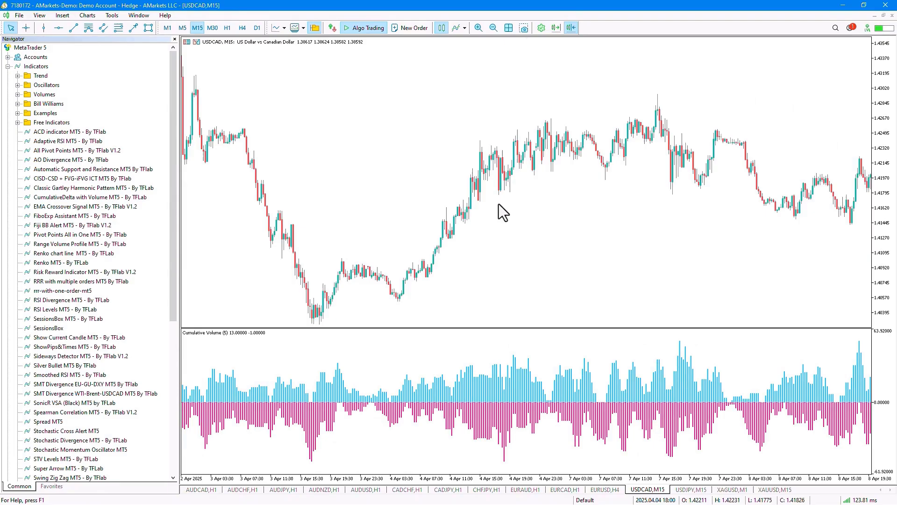
{"action": "scroll", "coordinate": [500, 190], "scroll_direction": "up", "scroll_amount": 4}
{"action": "scroll", "coordinate": [503, 188], "scroll_direction": "up", "scroll_amount": 12}
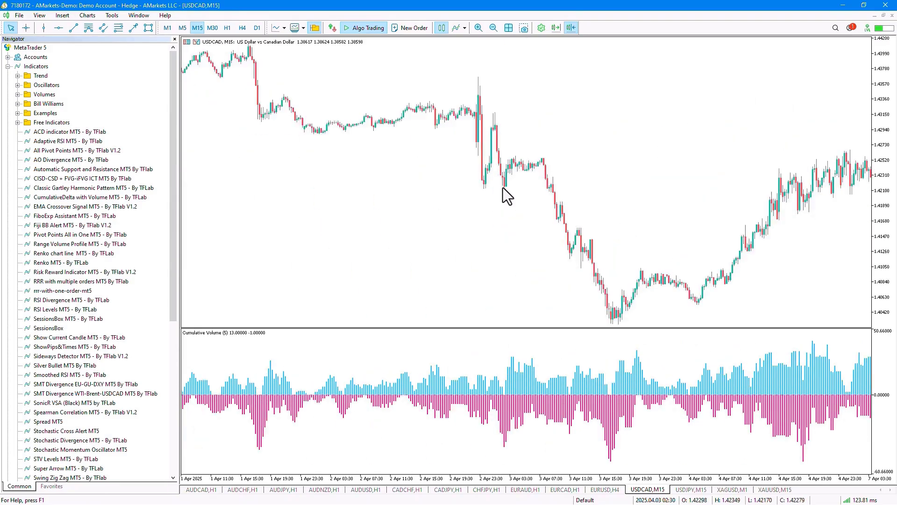
{"action": "scroll", "coordinate": [503, 187], "scroll_direction": "up", "scroll_amount": 12}
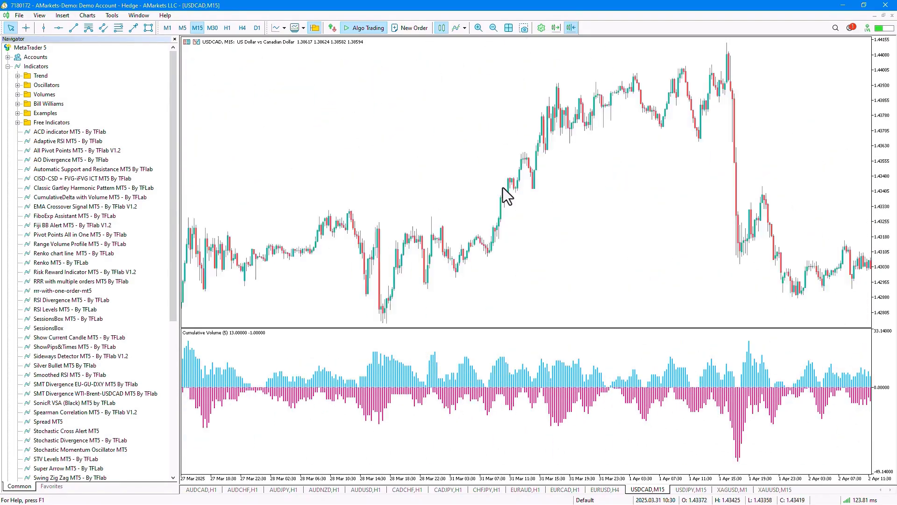
{"action": "scroll", "coordinate": [503, 186], "scroll_direction": "down", "scroll_amount": 8}
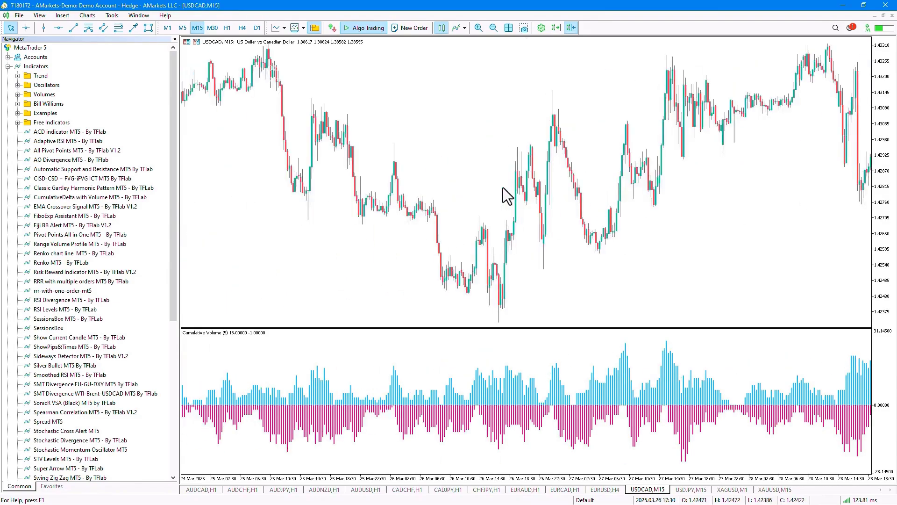
{"action": "scroll", "coordinate": [503, 187], "scroll_direction": "down", "scroll_amount": 12}
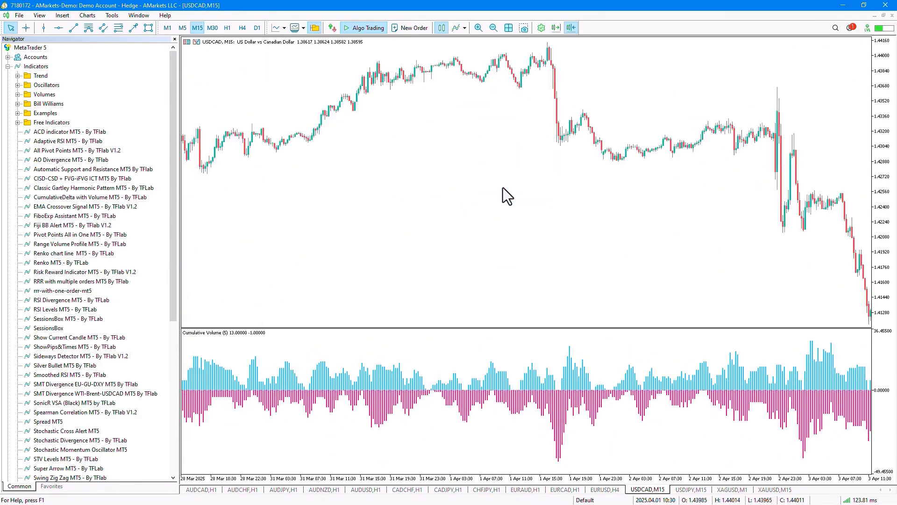
{"action": "scroll", "coordinate": [503, 187], "scroll_direction": "down", "scroll_amount": 15}
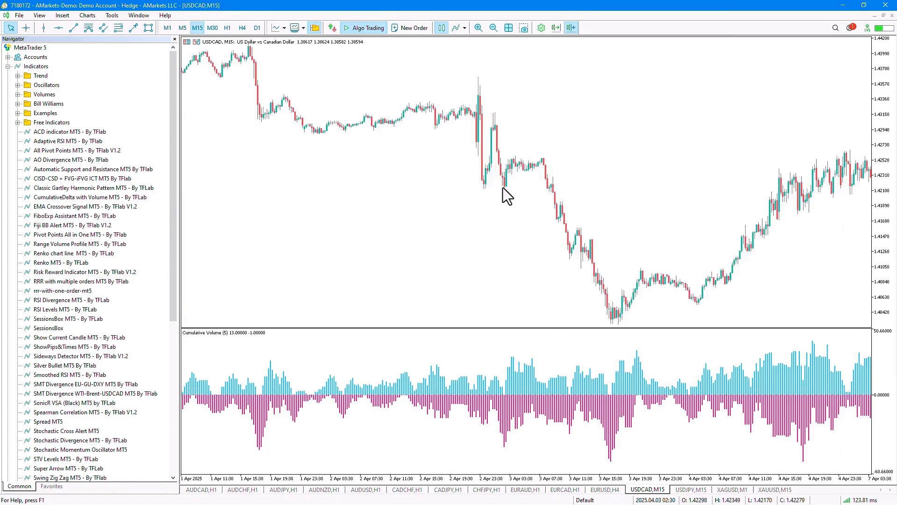
{"action": "scroll", "coordinate": [503, 196], "scroll_direction": "down", "scroll_amount": 5}
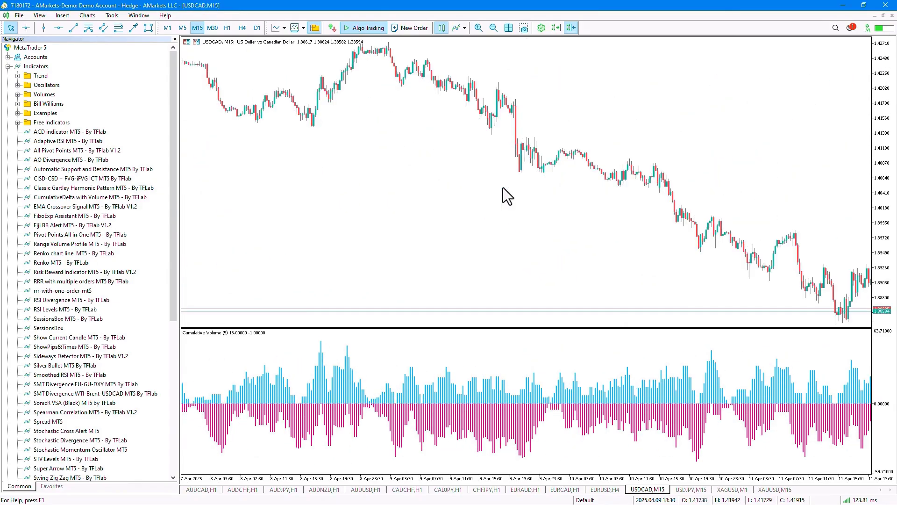
{"action": "scroll", "coordinate": [503, 188], "scroll_direction": "down", "scroll_amount": 10}
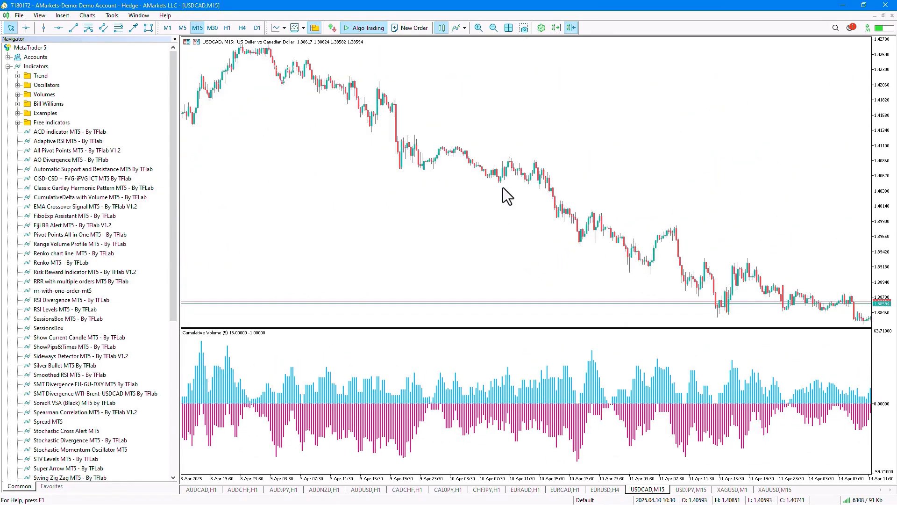
{"action": "scroll", "coordinate": [503, 187], "scroll_direction": "down", "scroll_amount": 4}
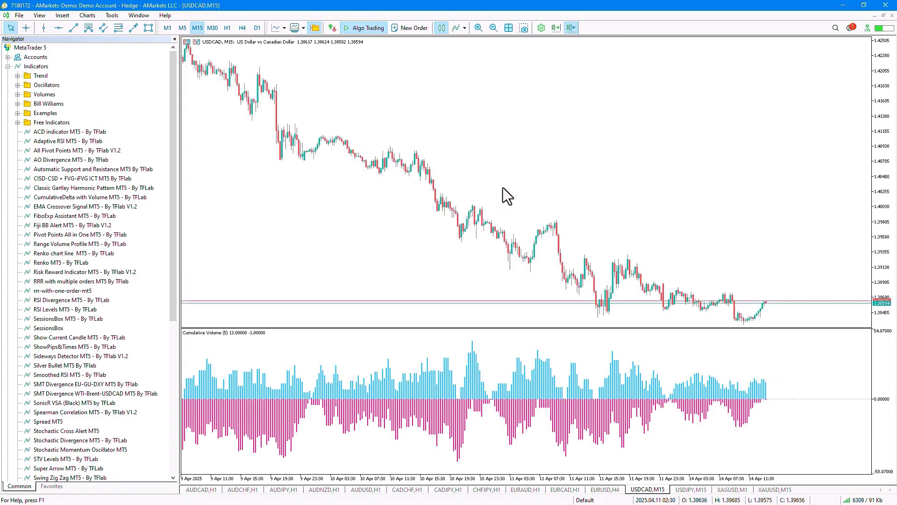
{"action": "scroll", "coordinate": [503, 187], "scroll_direction": "down", "scroll_amount": 6}
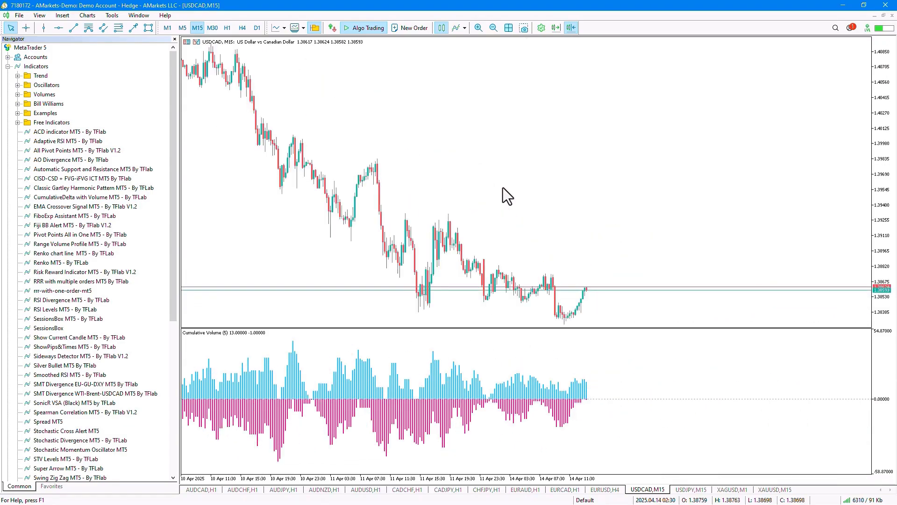
{"action": "scroll", "coordinate": [503, 187], "scroll_direction": "down", "scroll_amount": 2}
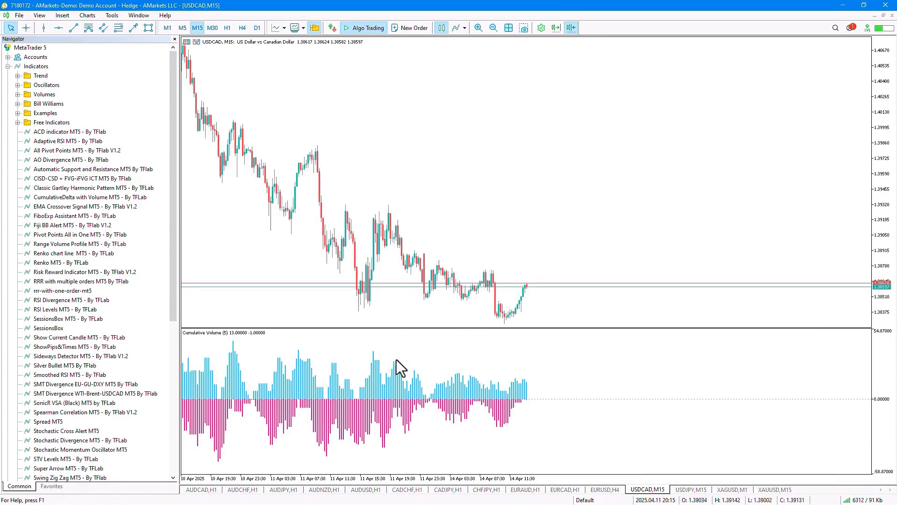
{"action": "scroll", "coordinate": [407, 243], "scroll_direction": "up", "scroll_amount": 8}
{"action": "scroll", "coordinate": [487, 248], "scroll_direction": "down", "scroll_amount": 4}
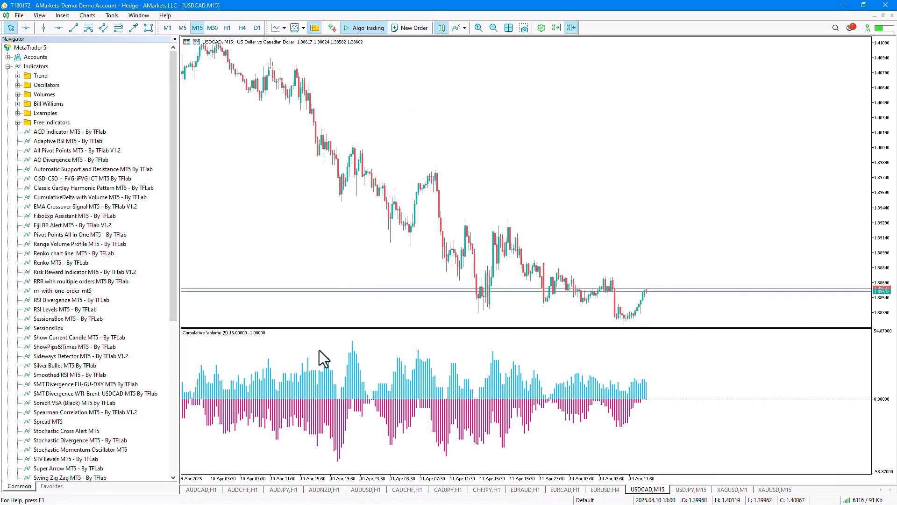
{"action": "scroll", "coordinate": [320, 361], "scroll_direction": "up", "scroll_amount": 2}
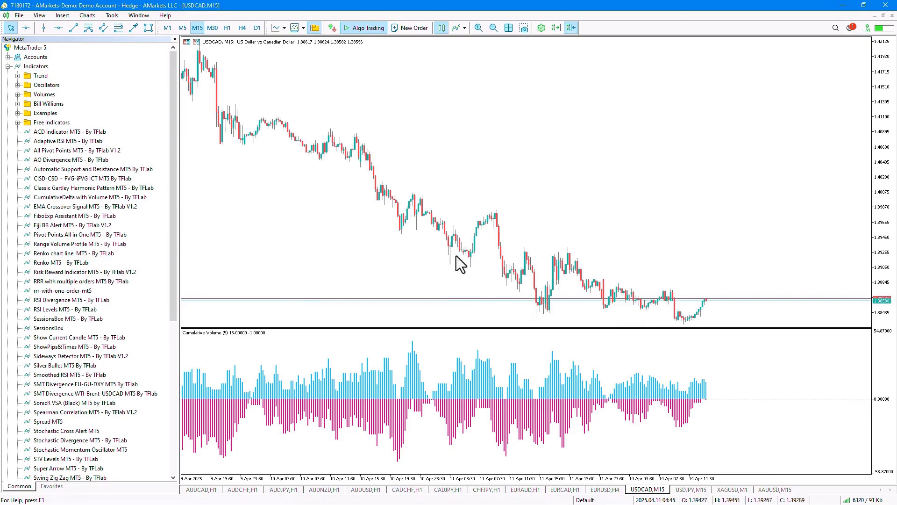
{"action": "left_click_drag", "start_coordinate": [457, 327], "coordinate": [457, 304]}
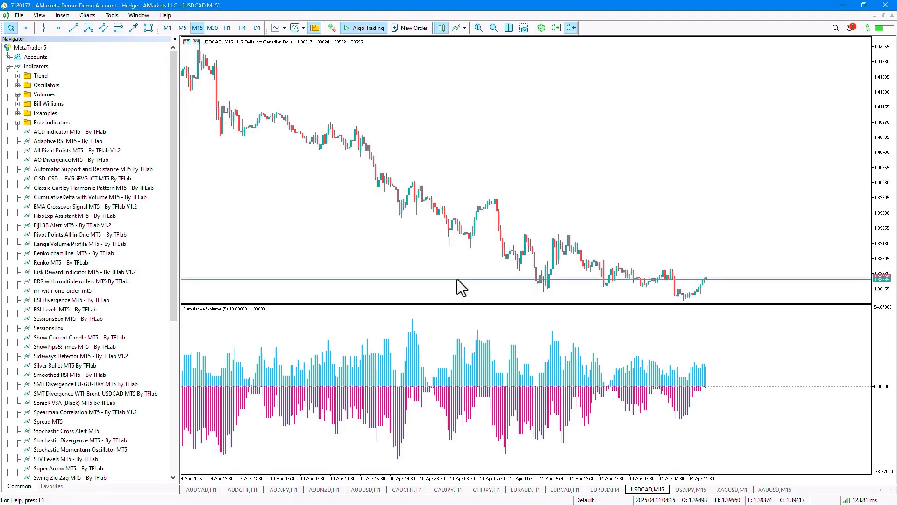
{"action": "key", "text": "ctrl+f"}
{"action": "left_click_drag", "start_coordinate": [373, 136], "coordinate": [495, 286]}
{"action": "key", "text": "ctrl+f"}
{"action": "left_click_drag", "start_coordinate": [450, 246], "coordinate": [508, 286]}
{"action": "key", "text": "ctrl+f"}
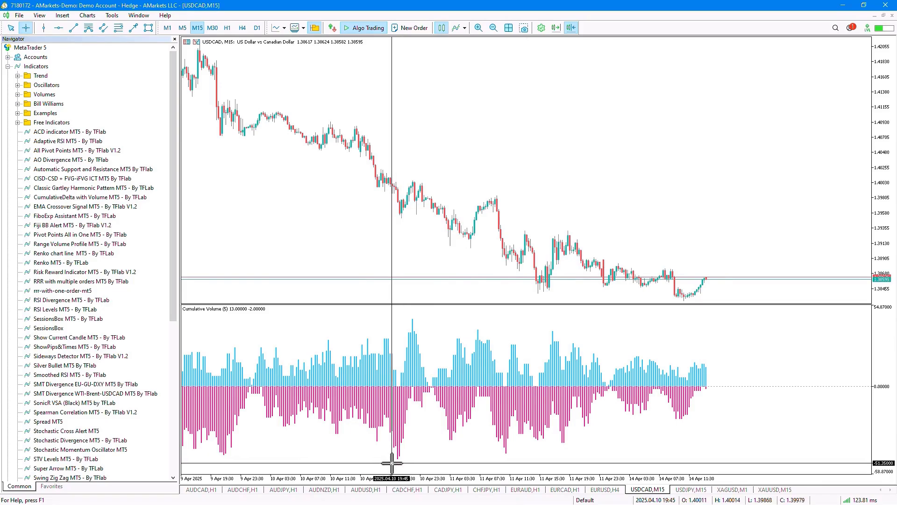
{"action": "left_click_drag", "start_coordinate": [392, 463], "coordinate": [477, 421]}
{"action": "key", "text": "ctrl+f"}
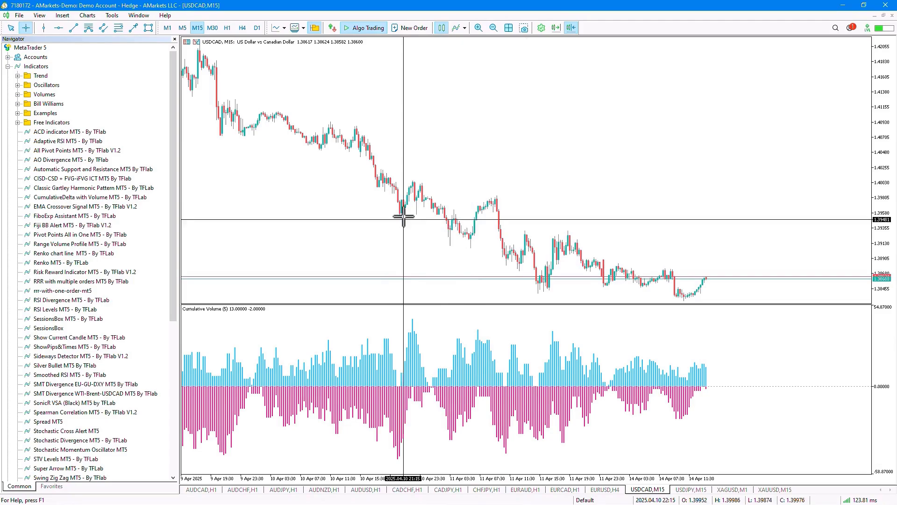
{"action": "left_click_drag", "start_coordinate": [403, 210], "coordinate": [450, 248]}
{"action": "key", "text": "ctrl+f"}
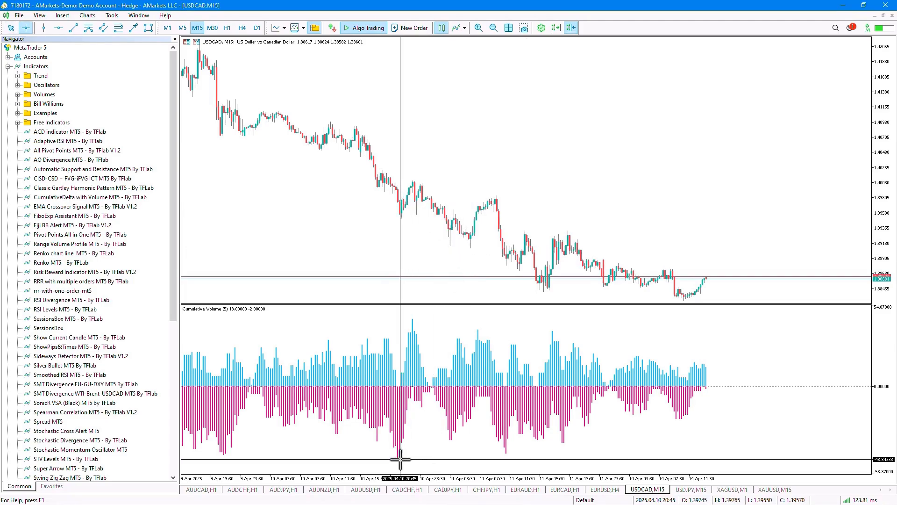
{"action": "left_click", "coordinate": [400, 465]}
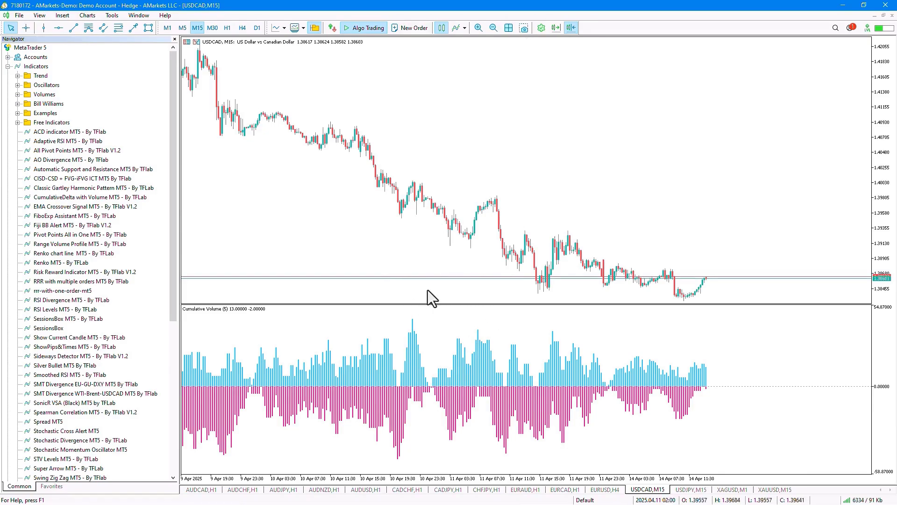
{"action": "key", "text": "ctrl+f"}
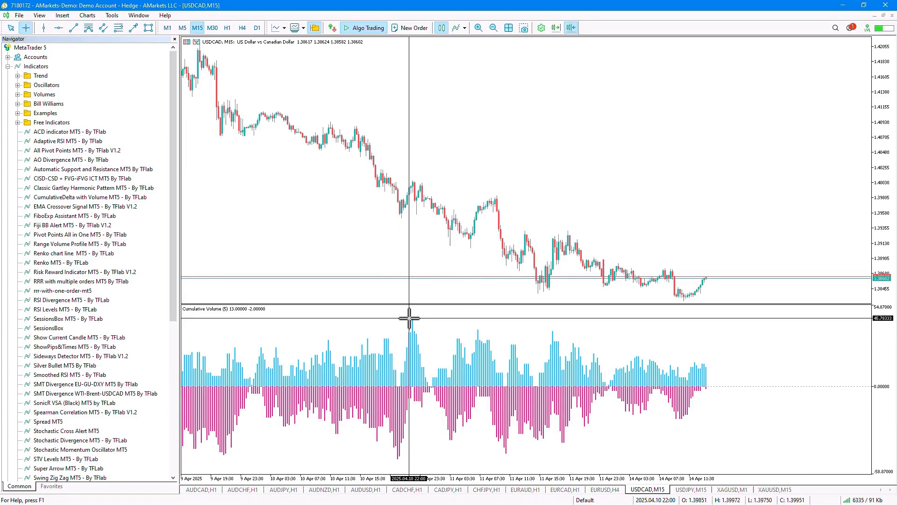
{"action": "left_click_drag", "start_coordinate": [409, 318], "coordinate": [463, 346]}
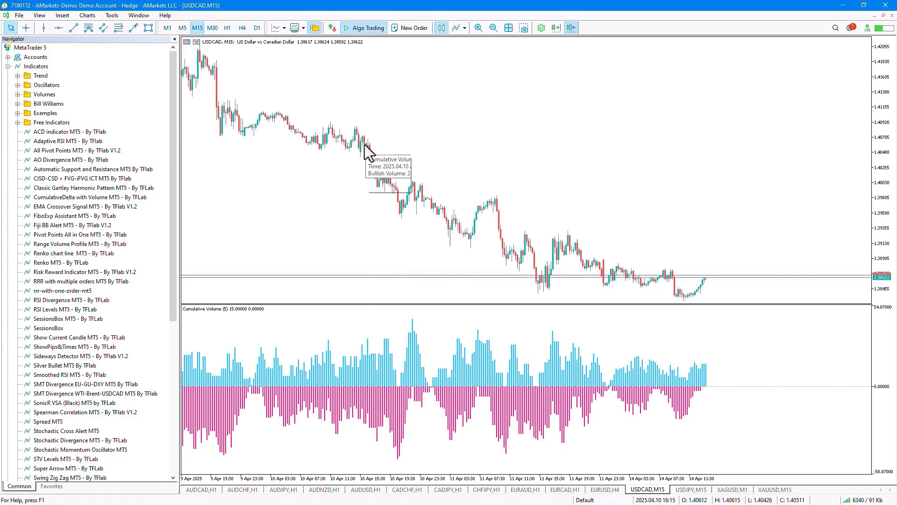
{"action": "middle_click", "coordinate": [358, 134]}
{"action": "left_click_drag", "start_coordinate": [358, 134], "coordinate": [470, 245]}
{"action": "left_click_drag", "start_coordinate": [396, 455], "coordinate": [470, 419]}
{"action": "middle_click", "coordinate": [469, 258]}
{"action": "left_click_drag", "start_coordinate": [469, 259], "coordinate": [495, 202]}
{"action": "middle_click", "coordinate": [435, 330]}
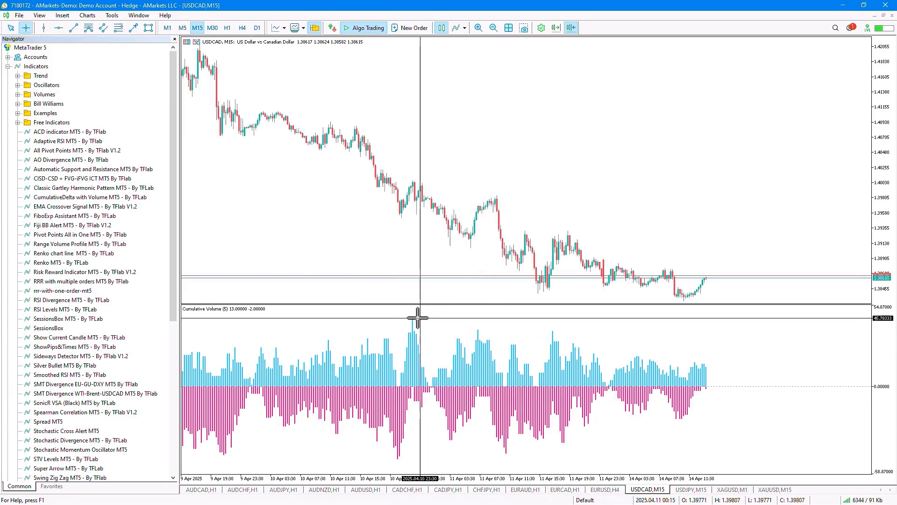
{"action": "left_click_drag", "start_coordinate": [411, 318], "coordinate": [467, 339]}
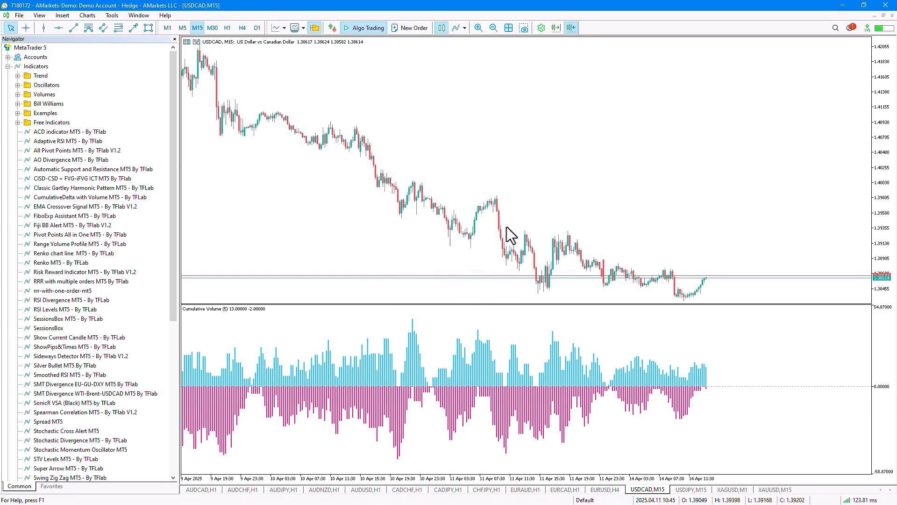
{"action": "scroll", "coordinate": [391, 249], "scroll_direction": "up", "scroll_amount": 5}
{"action": "scroll", "coordinate": [391, 249], "scroll_direction": "up", "scroll_amount": 20}
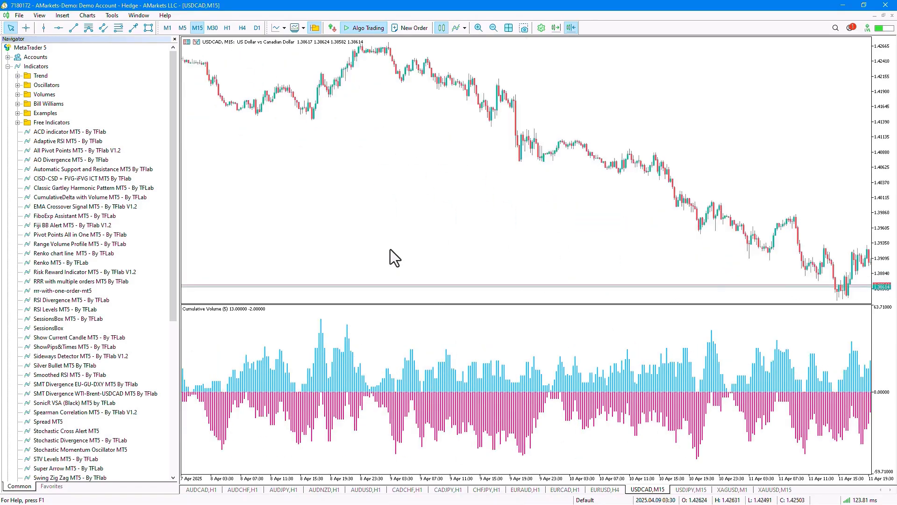
{"action": "scroll", "coordinate": [393, 246], "scroll_direction": "up", "scroll_amount": 3}
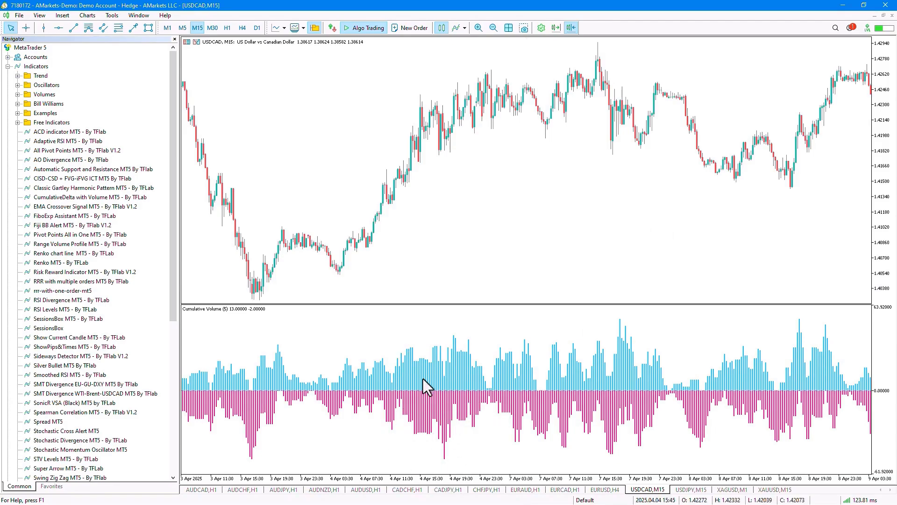
{"action": "mouse_move", "coordinate": [434, 418]}
{"action": "middle_click", "coordinate": [400, 186]}
{"action": "left_click_drag", "start_coordinate": [401, 185], "coordinate": [550, 100]}
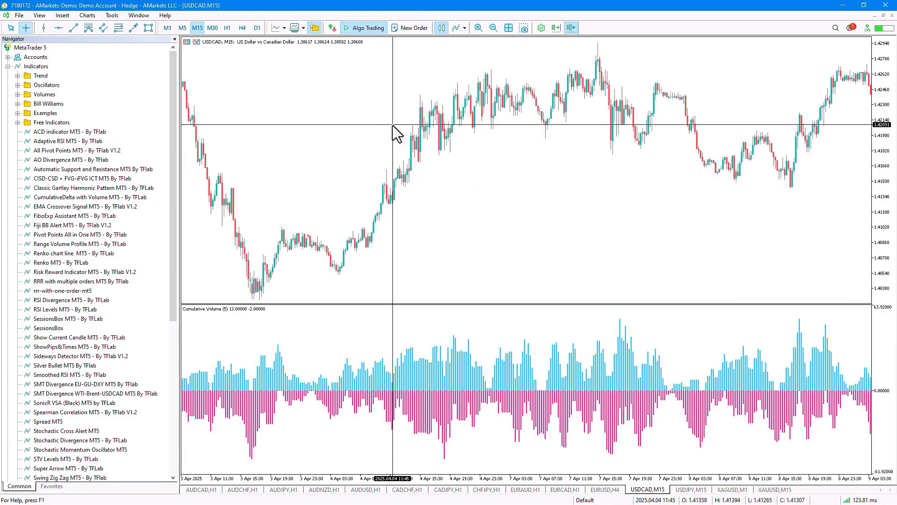
{"action": "left_click_drag", "start_coordinate": [396, 133], "coordinate": [491, 66]}
{"action": "scroll", "coordinate": [516, 144], "scroll_direction": "down", "scroll_amount": 10}
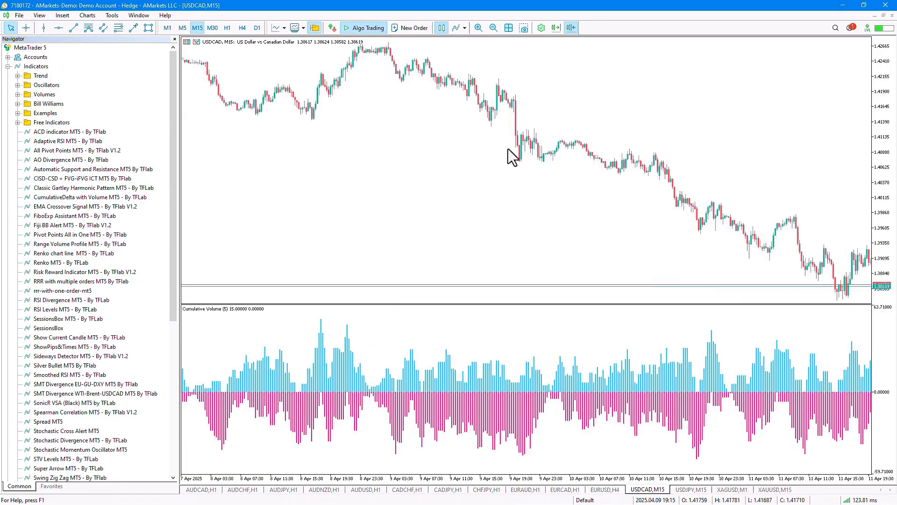
{"action": "scroll", "coordinate": [509, 149], "scroll_direction": "down", "scroll_amount": 5}
Open the CumulativeDelta with Volume settings from the chart's Indicator List, leaving the moving average type at Simple
{"action": "right_click", "coordinate": [382, 174]}
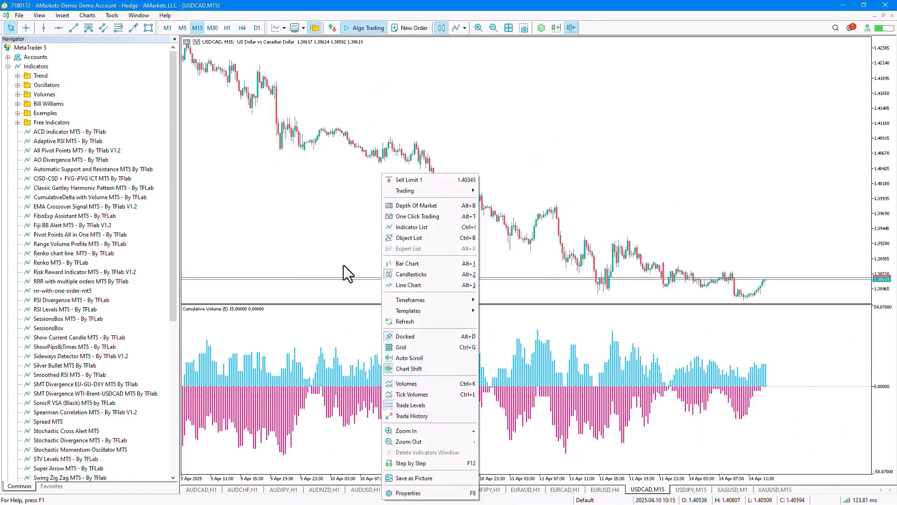
{"action": "left_click", "coordinate": [407, 227]}
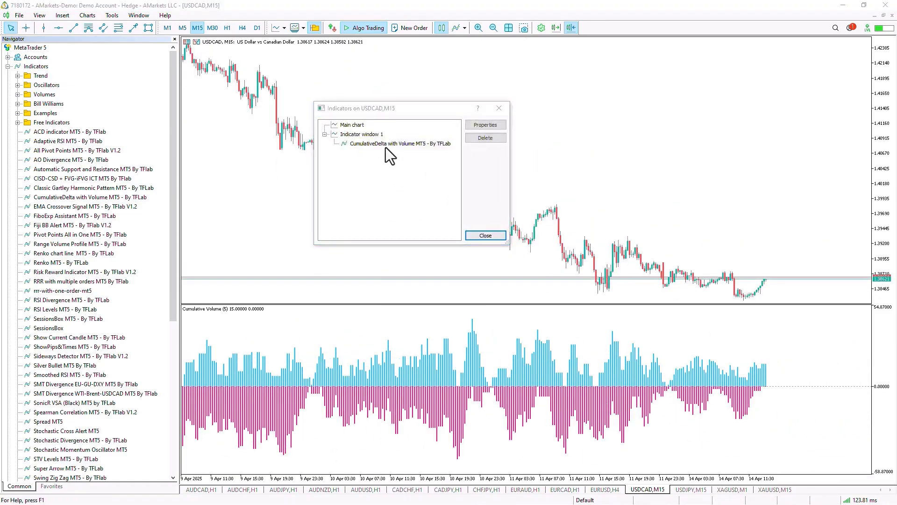
{"action": "double_click", "coordinate": [386, 144]}
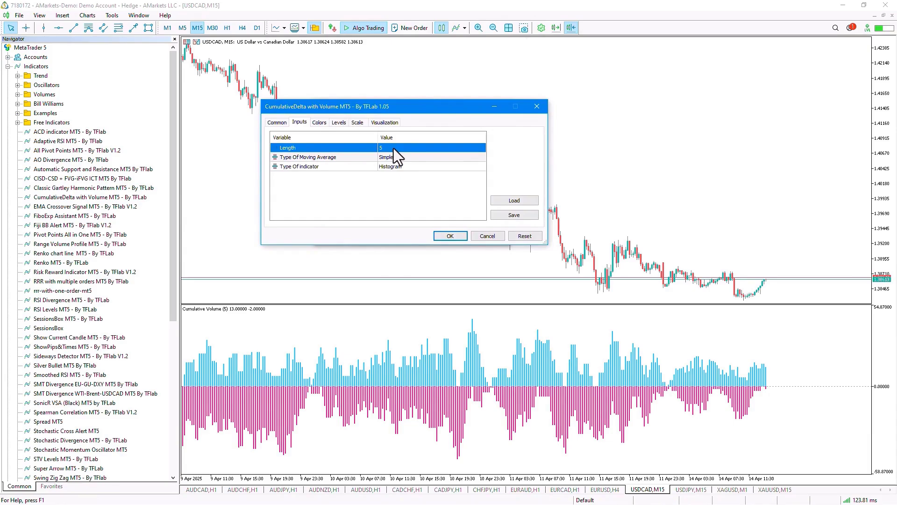
{"action": "left_click", "coordinate": [394, 157]}
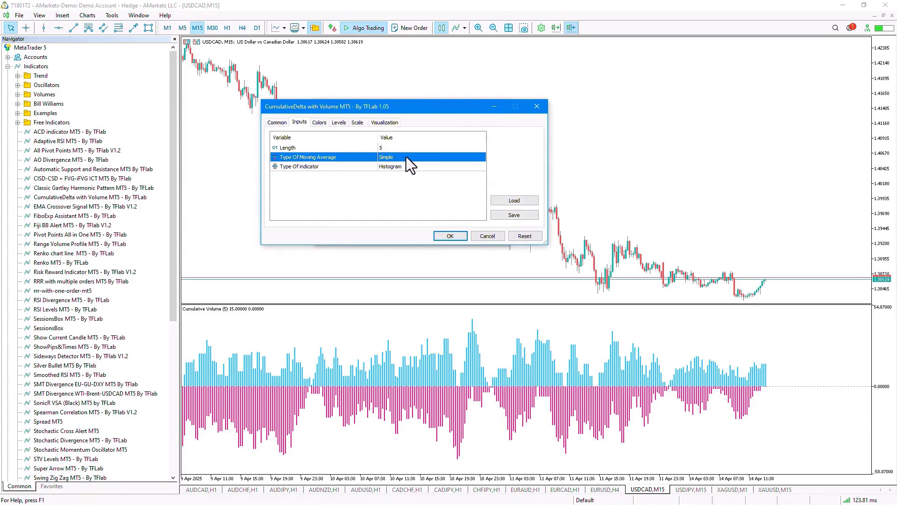
{"action": "left_click", "coordinate": [406, 156]}
{"action": "left_click", "coordinate": [406, 157]}
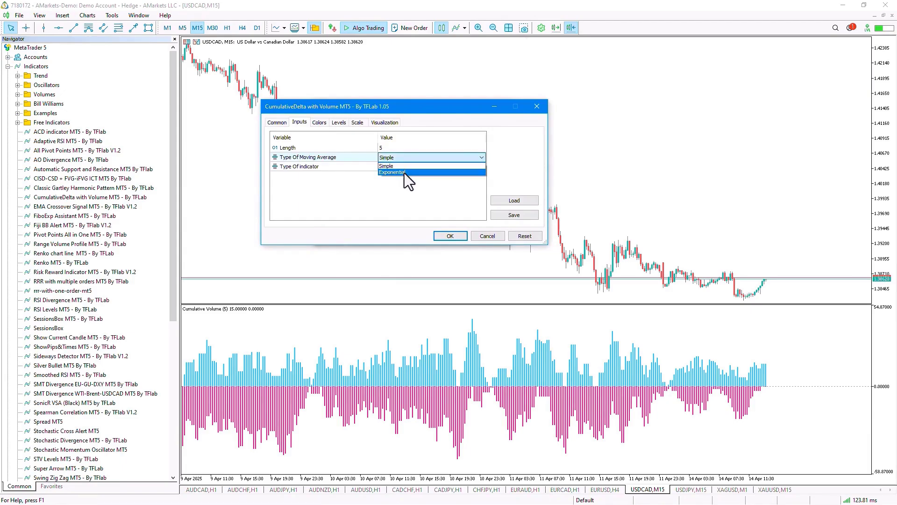
{"action": "left_click", "coordinate": [421, 205]}
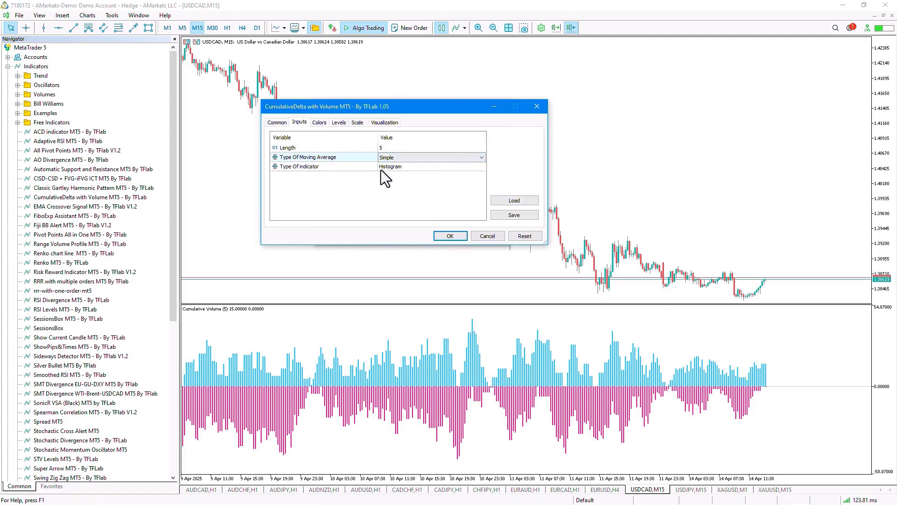
Set Type Of indicator to Line and the moving average type to Exponential
{"action": "left_click", "coordinate": [406, 167]}
{"action": "left_click", "coordinate": [406, 168]}
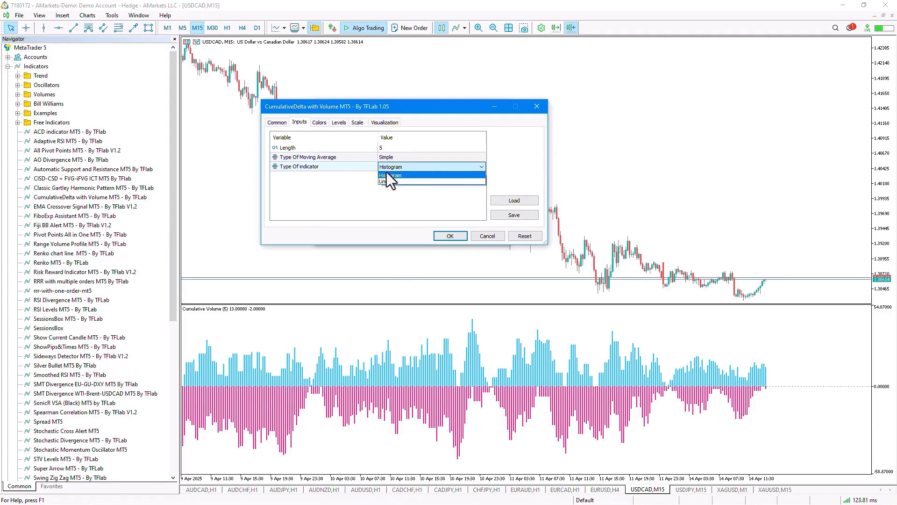
{"action": "left_click", "coordinate": [402, 180]}
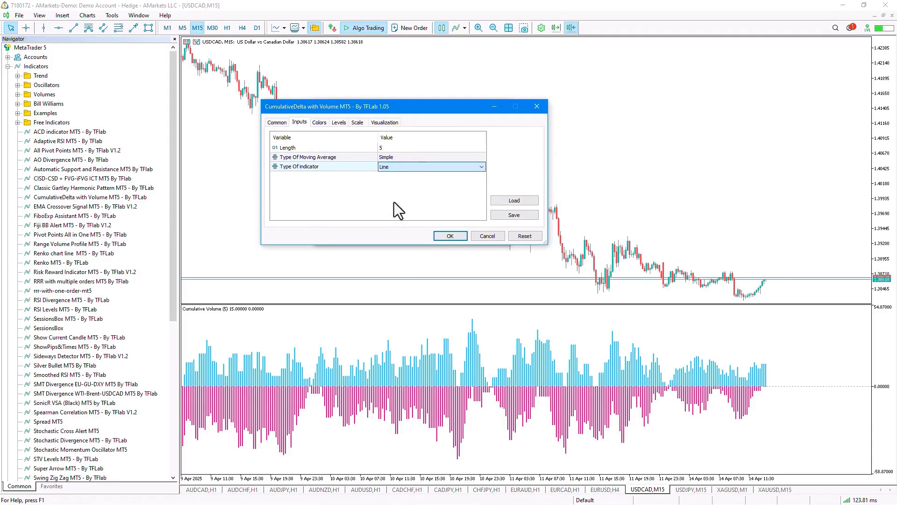
{"action": "left_click", "coordinate": [415, 156]}
{"action": "left_click", "coordinate": [414, 156]}
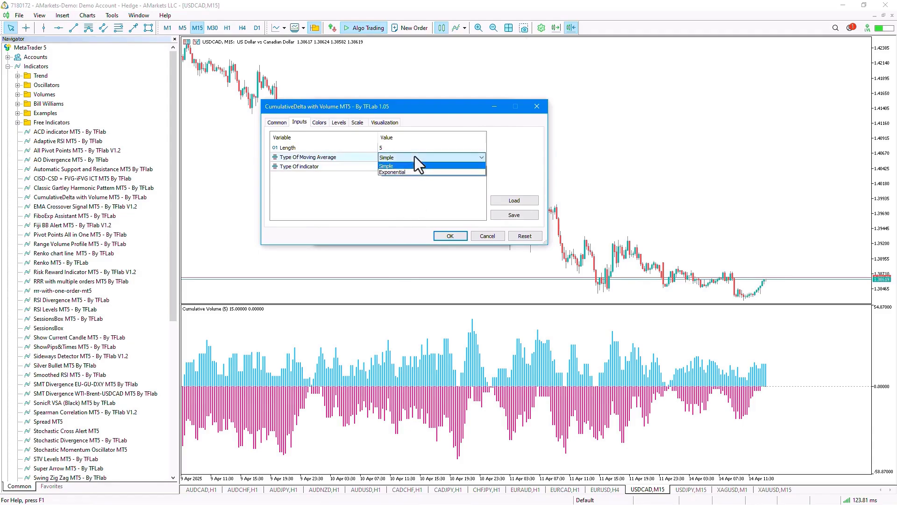
{"action": "left_click", "coordinate": [411, 171]}
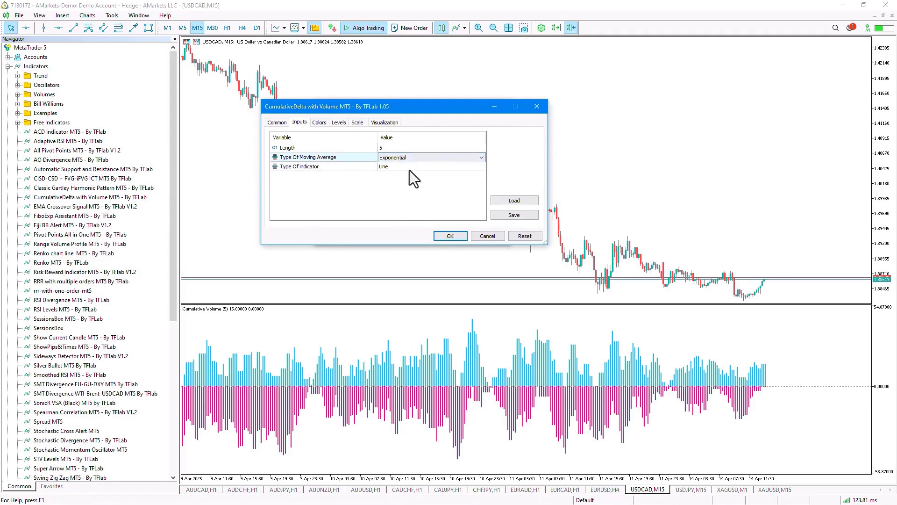
Set the Length to 10 and apply the indicator settings
{"action": "left_click", "coordinate": [404, 147]}
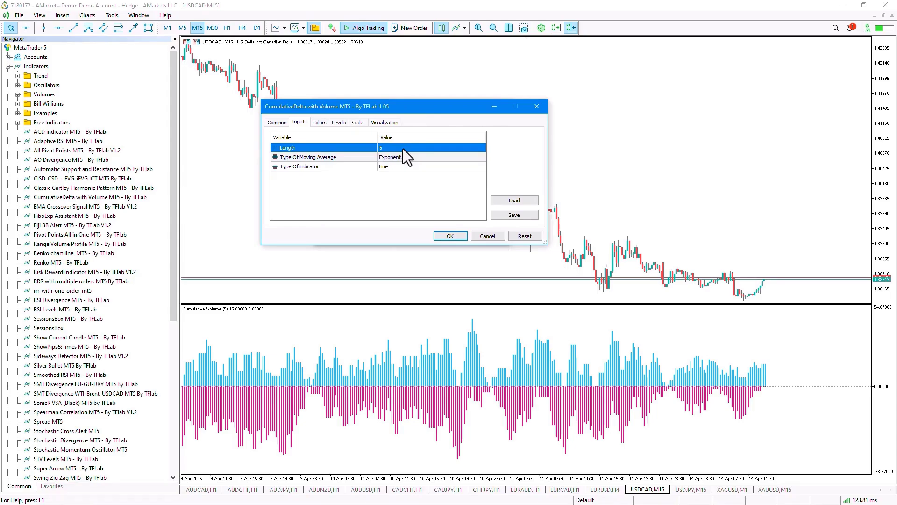
{"action": "left_click", "coordinate": [403, 148]}
{"action": "type", "text": "10"}
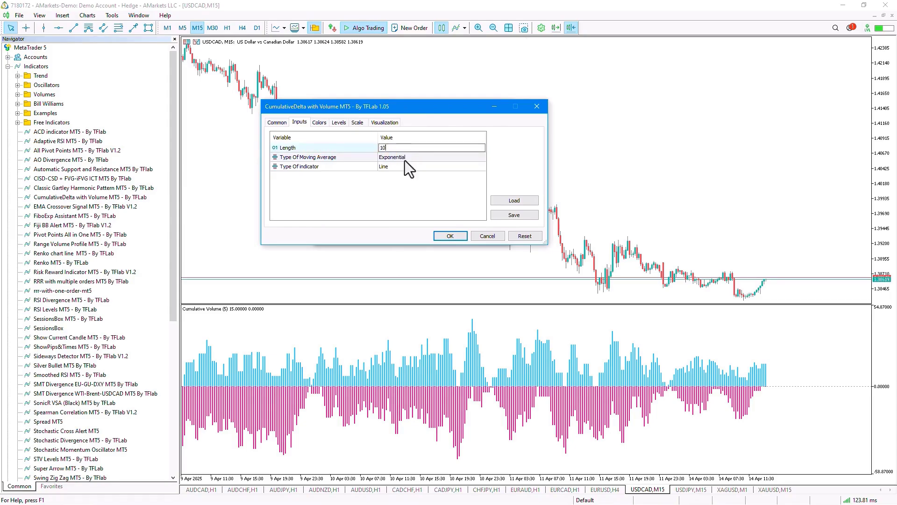
{"action": "left_click", "coordinate": [434, 208]}
{"action": "left_click", "coordinate": [451, 236]}
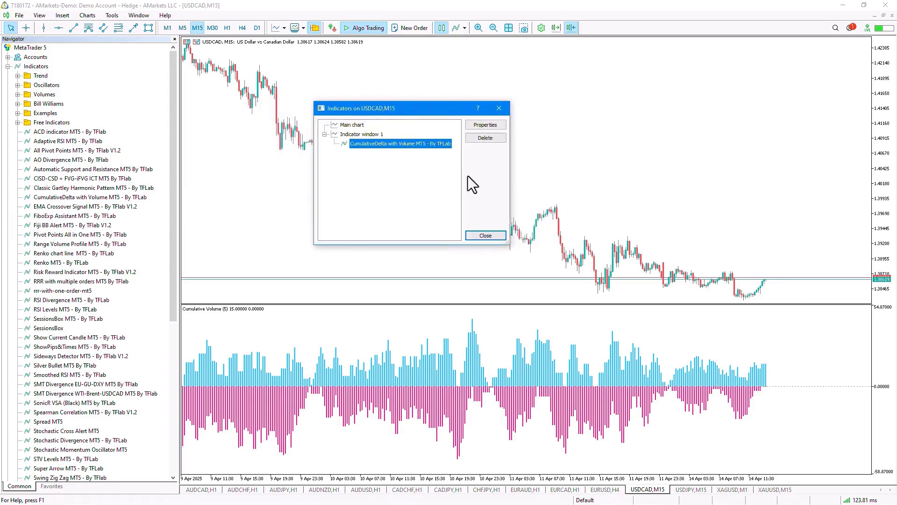
Close the Indicators on USDCAD,M15 window and pan the chart back to earlier bars
{"action": "left_click", "coordinate": [493, 113]}
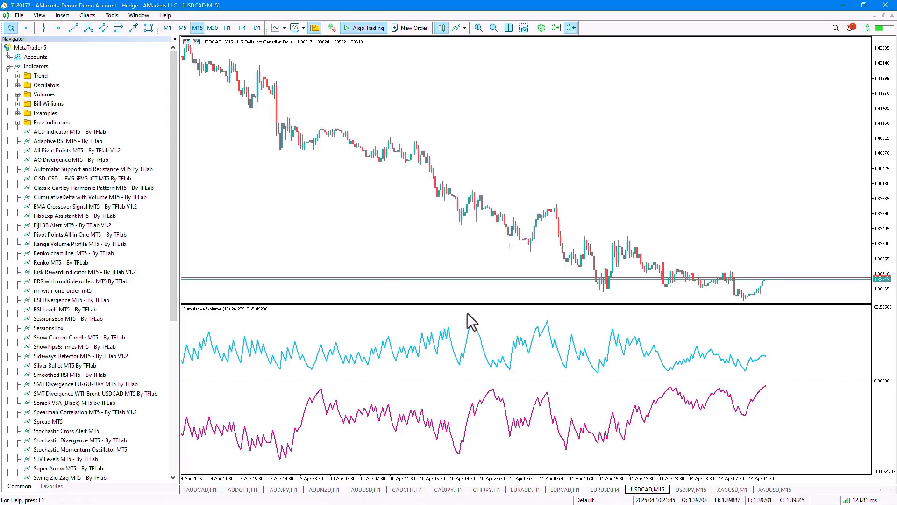
{"action": "left_click_drag", "start_coordinate": [384, 365], "coordinate": [456, 372]}
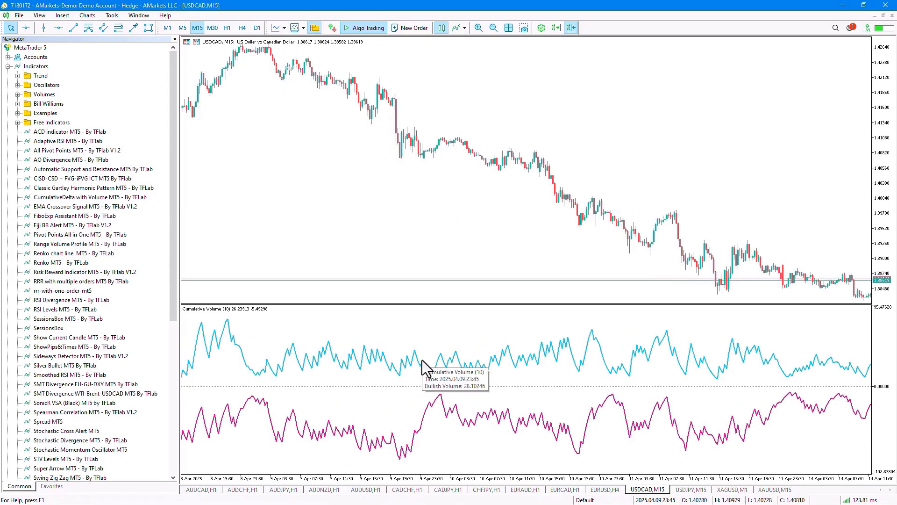
{"action": "scroll", "coordinate": [404, 334], "scroll_direction": "up", "scroll_amount": 5}
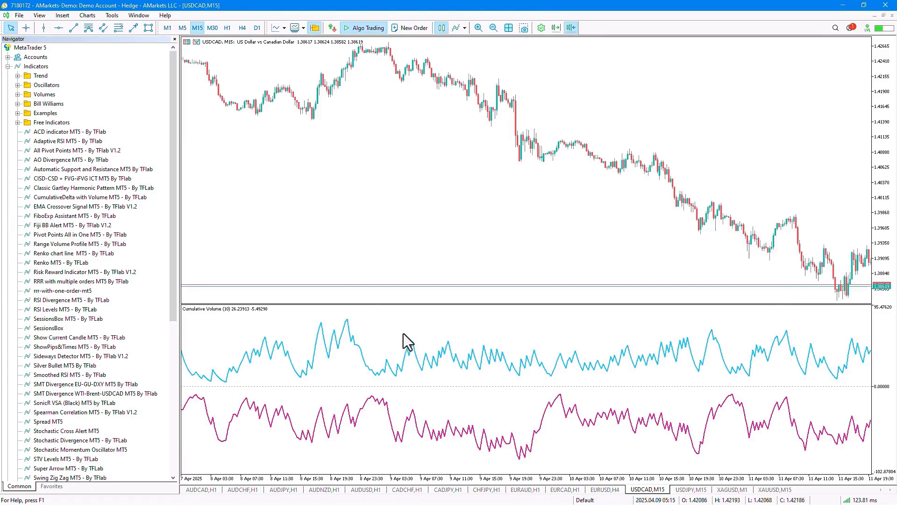
{"action": "scroll", "coordinate": [378, 343], "scroll_direction": "up", "scroll_amount": 5}
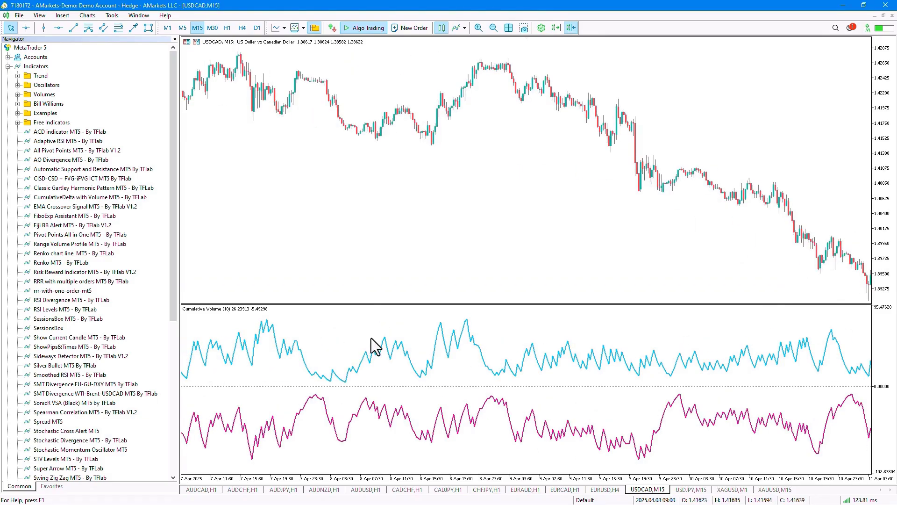
{"action": "scroll", "coordinate": [371, 339], "scroll_direction": "up", "scroll_amount": 12}
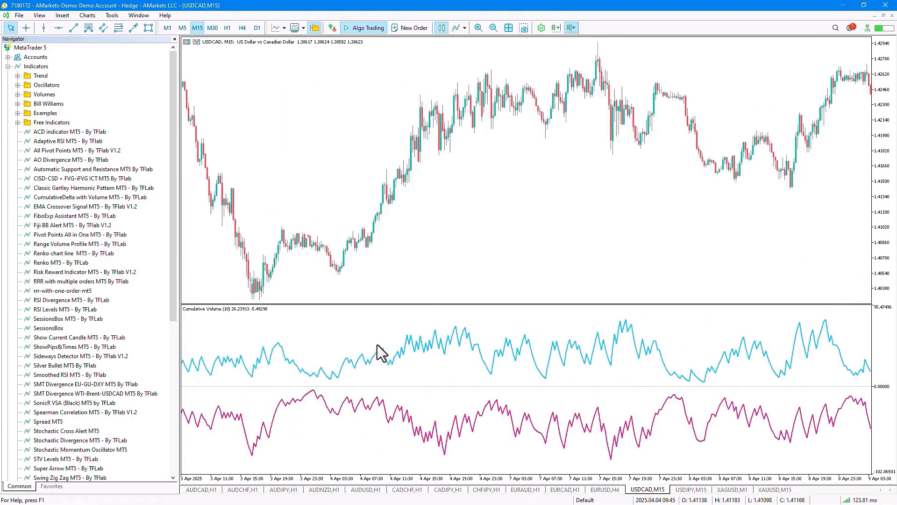
{"action": "scroll", "coordinate": [570, 295], "scroll_direction": "down", "scroll_amount": 15}
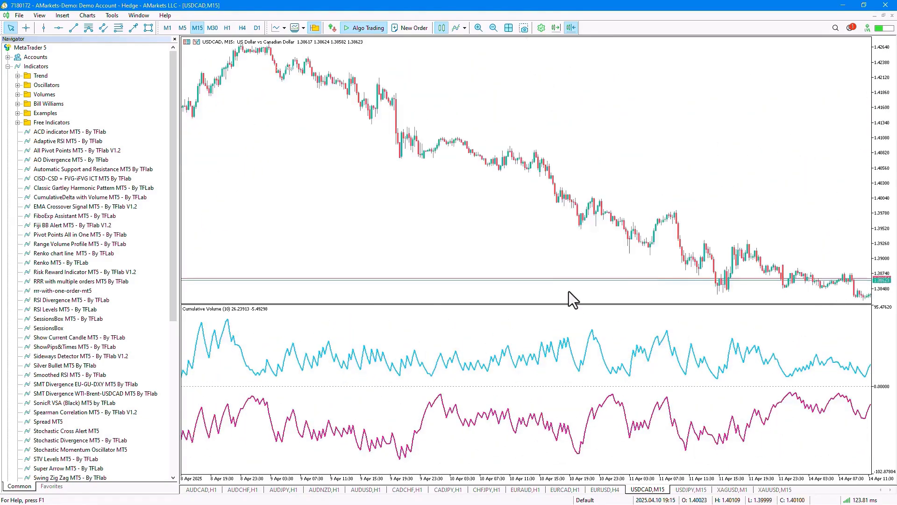
{"action": "scroll", "coordinate": [568, 291], "scroll_direction": "down", "scroll_amount": 8}
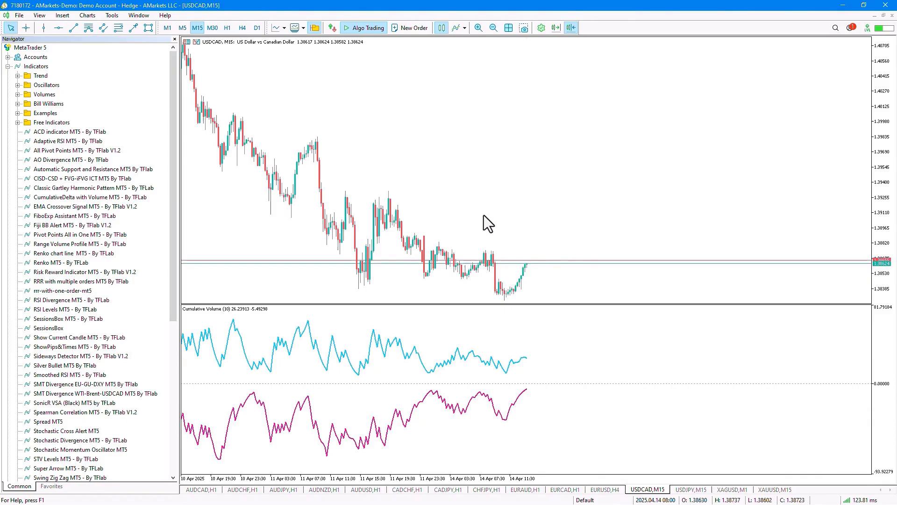